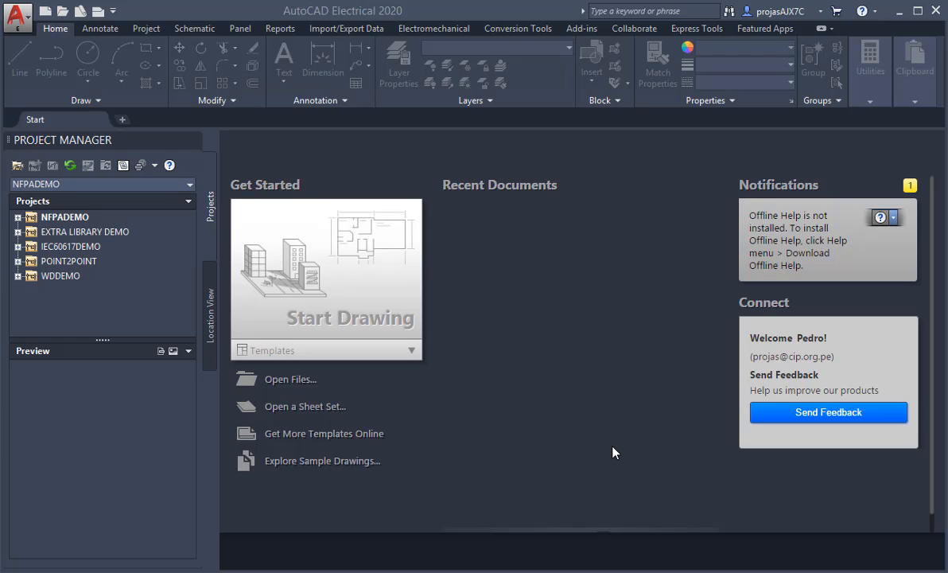
Step: Switch to File Explorer and check the contents of the Autodesk folder on drive C for installation files
{"action": "key", "text": "alt+Tab"}
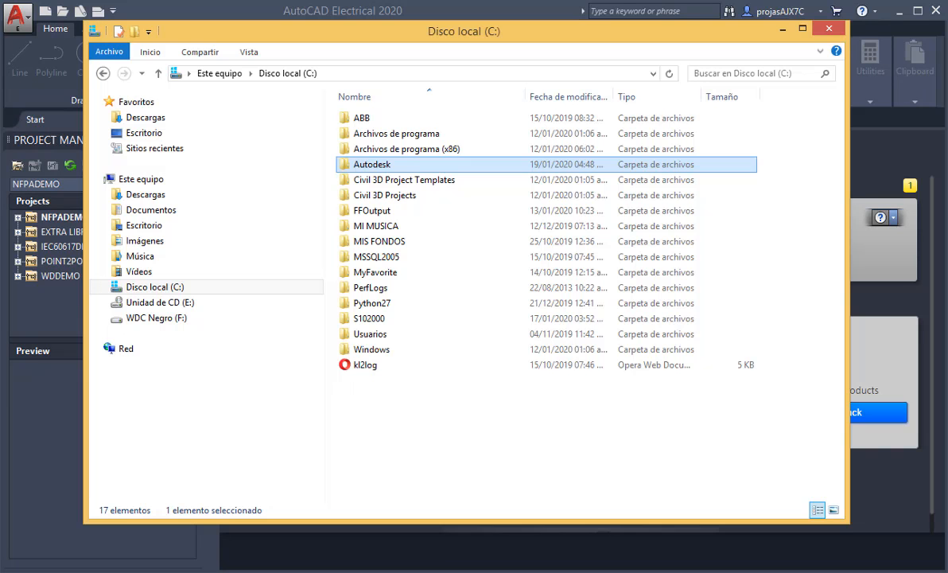
{"action": "mouse_move", "coordinate": [409, 165]}
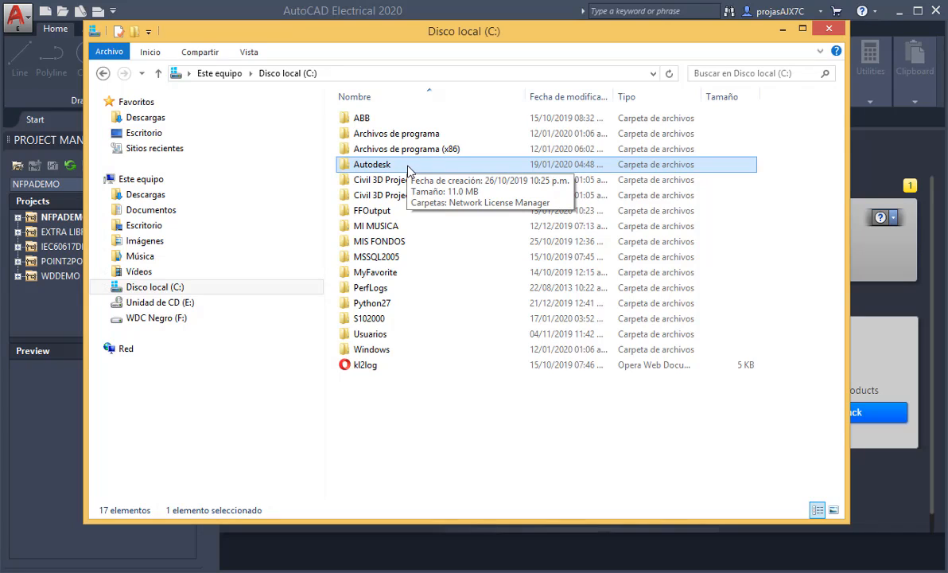
{"action": "double_click", "coordinate": [409, 166]}
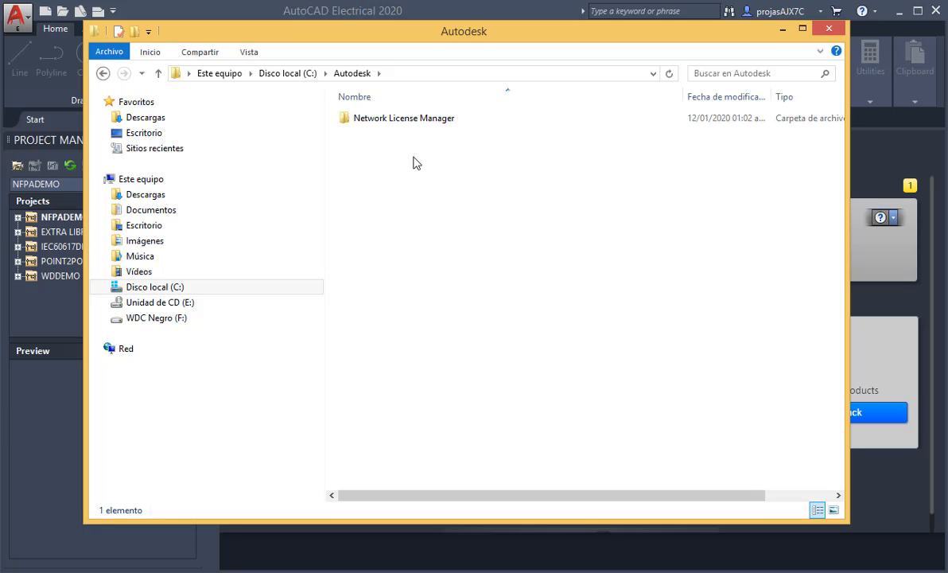
{"action": "left_click", "coordinate": [783, 30]}
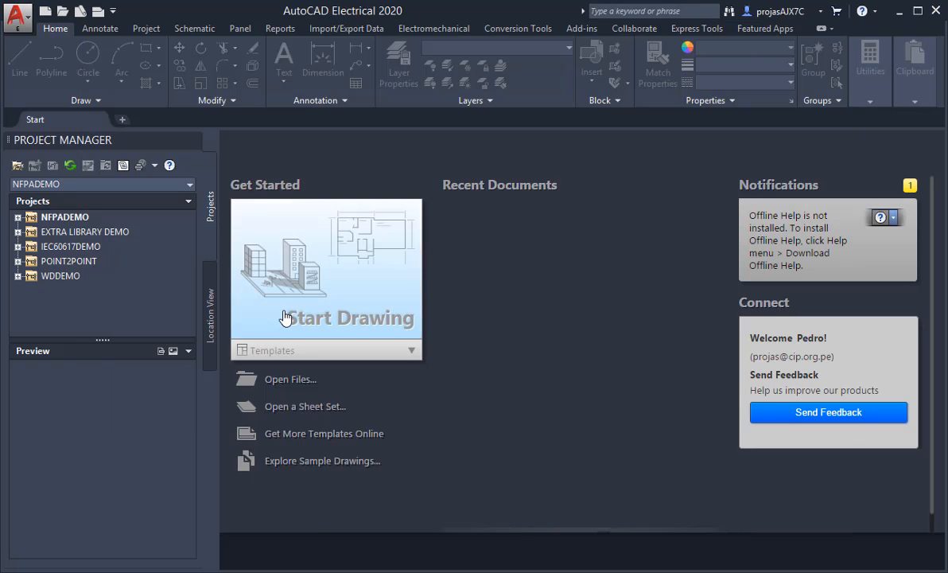
Step: Switch to the Control Panel and open the change/maintenance setup for the installed program Autodesk AutoCAD Electrical 2020 - English
{"action": "key", "text": "alt+Tab"}
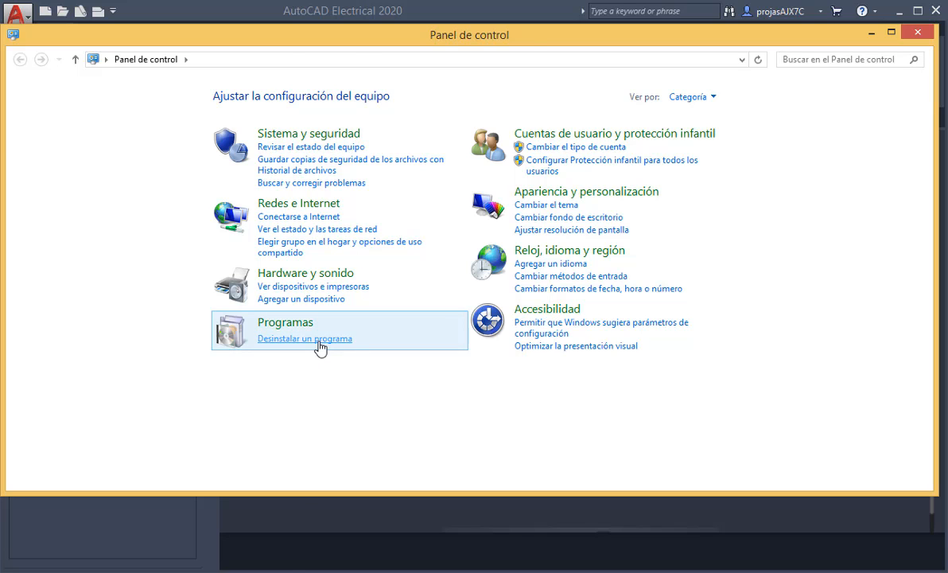
{"action": "left_click", "coordinate": [317, 341]}
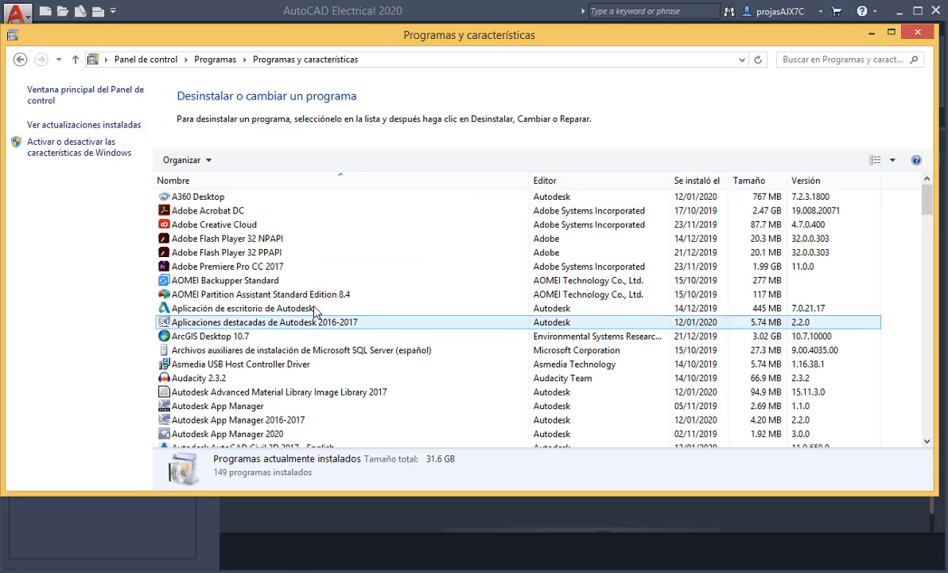
{"action": "left_click", "coordinate": [292, 308]}
{"action": "scroll", "coordinate": [316, 312], "scroll_direction": "down", "scroll_amount": 5}
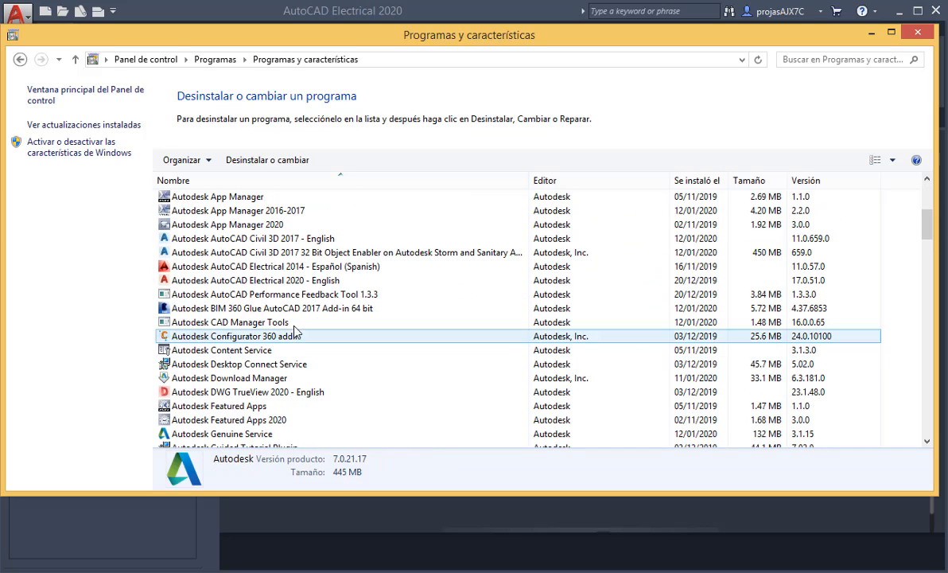
{"action": "left_click", "coordinate": [284, 283]}
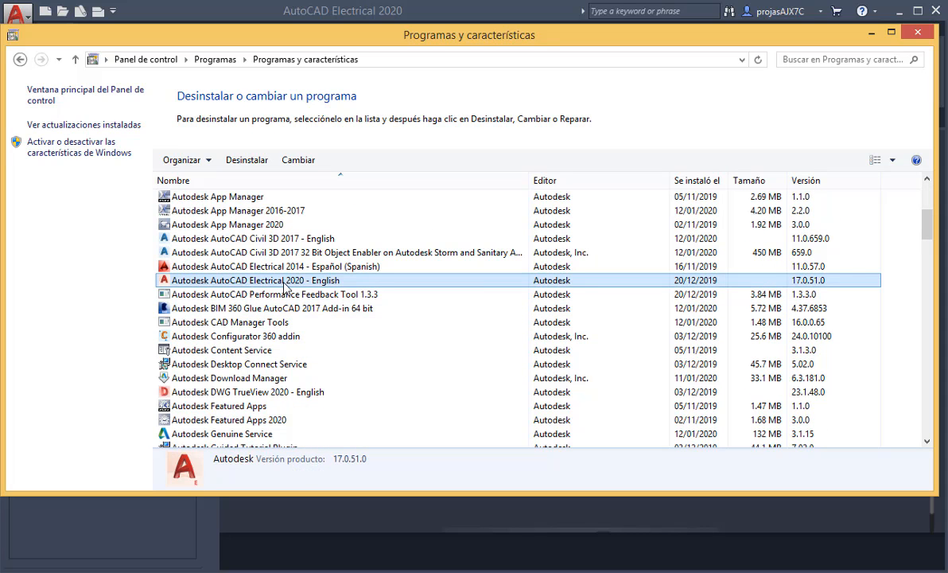
{"action": "left_click", "coordinate": [310, 161]}
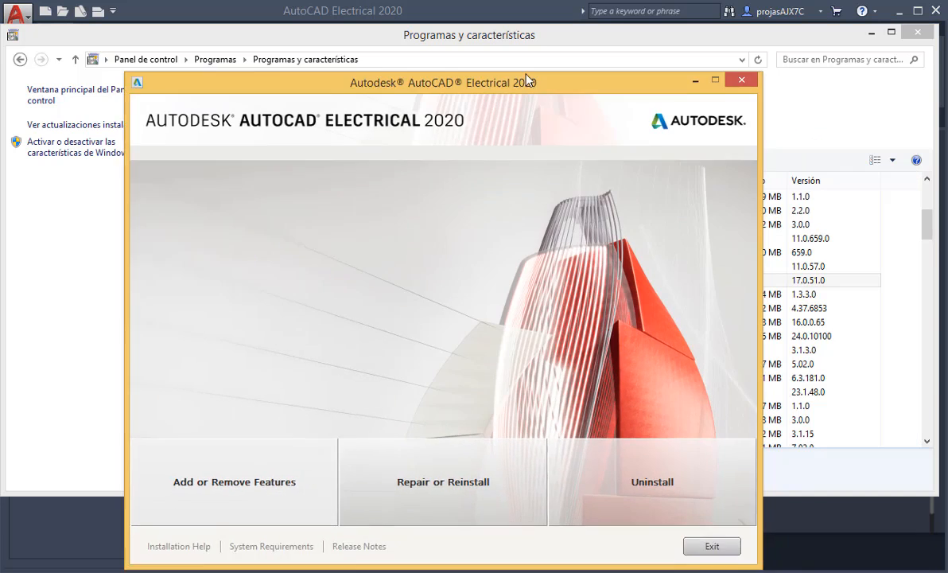
{"action": "left_click_drag", "start_coordinate": [526, 79], "coordinate": [535, 38]}
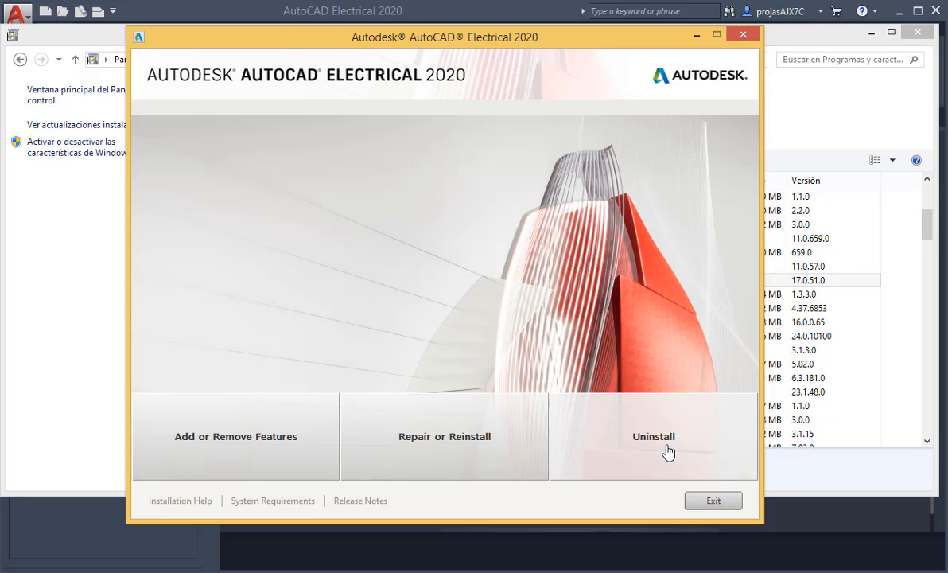
Step: Choose to add or remove features, select all manufacturers' content, and continue to the symbol libraries
{"action": "left_click", "coordinate": [276, 463]}
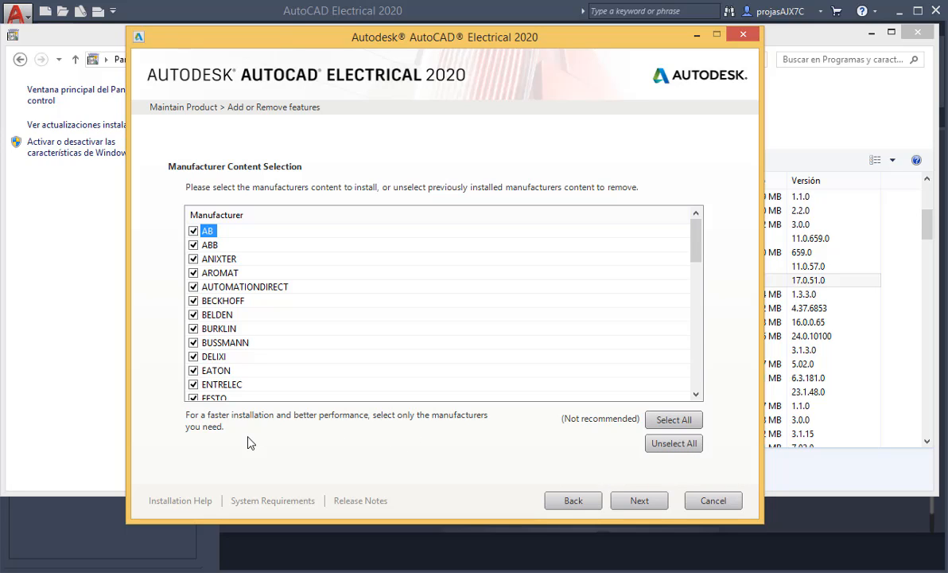
{"action": "left_click", "coordinate": [237, 301]}
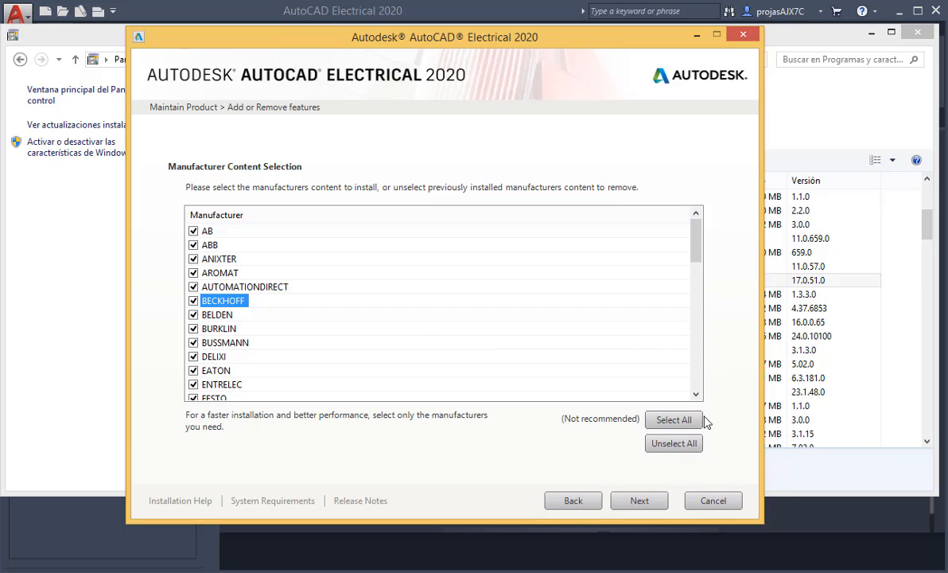
{"action": "left_click", "coordinate": [692, 456]}
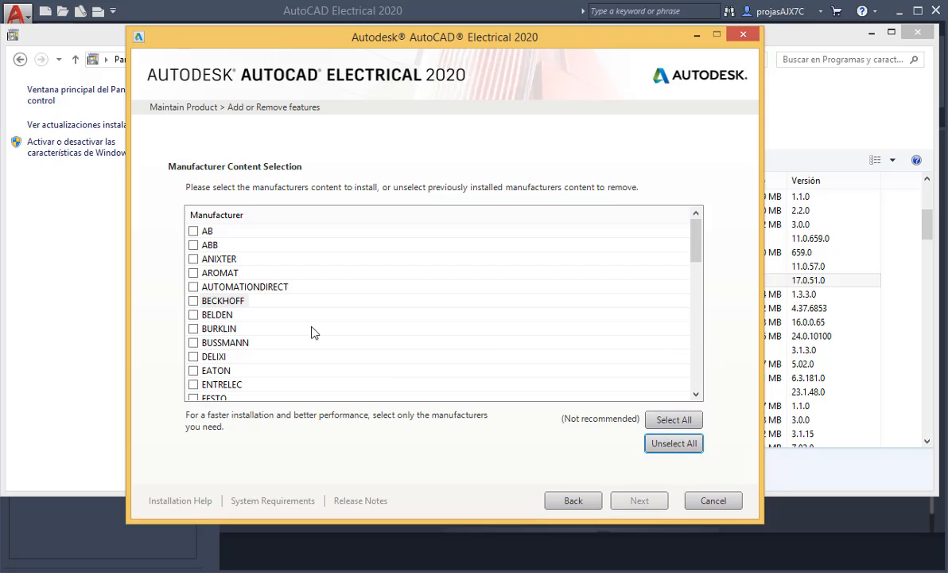
{"action": "left_click", "coordinate": [674, 419]}
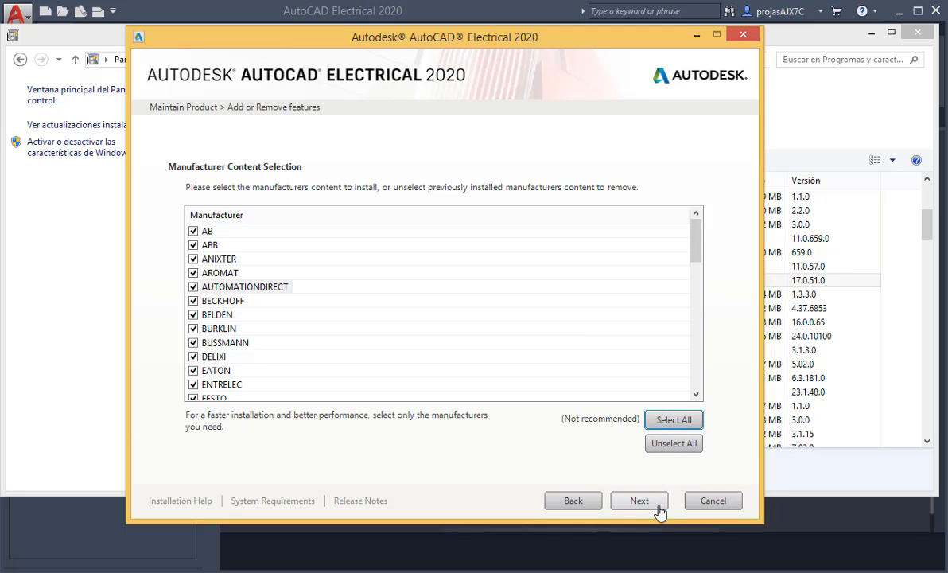
{"action": "left_click", "coordinate": [658, 505]}
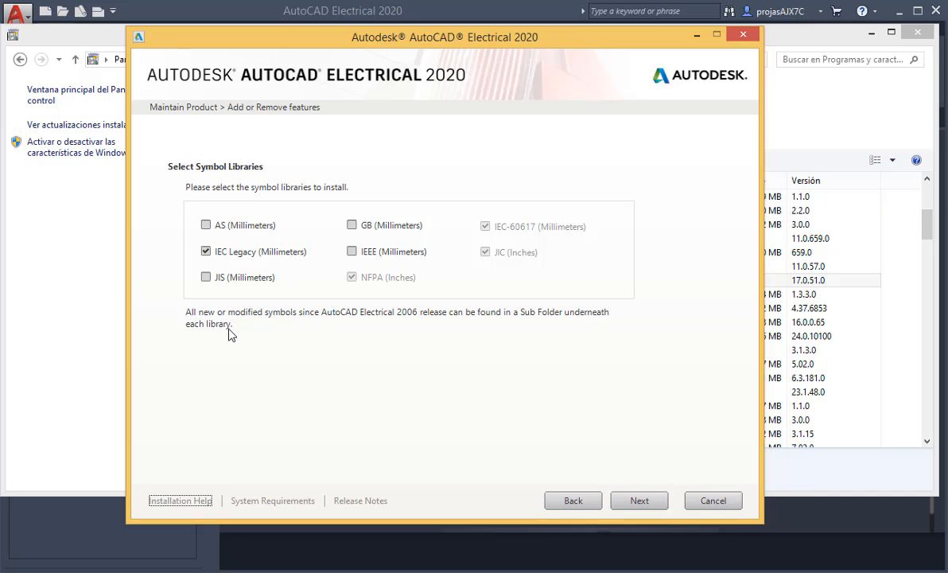
Step: Add the AS, GB, IEEE and JIS millimetre symbol libraries to the selection to install
{"action": "left_click", "coordinate": [222, 226]}
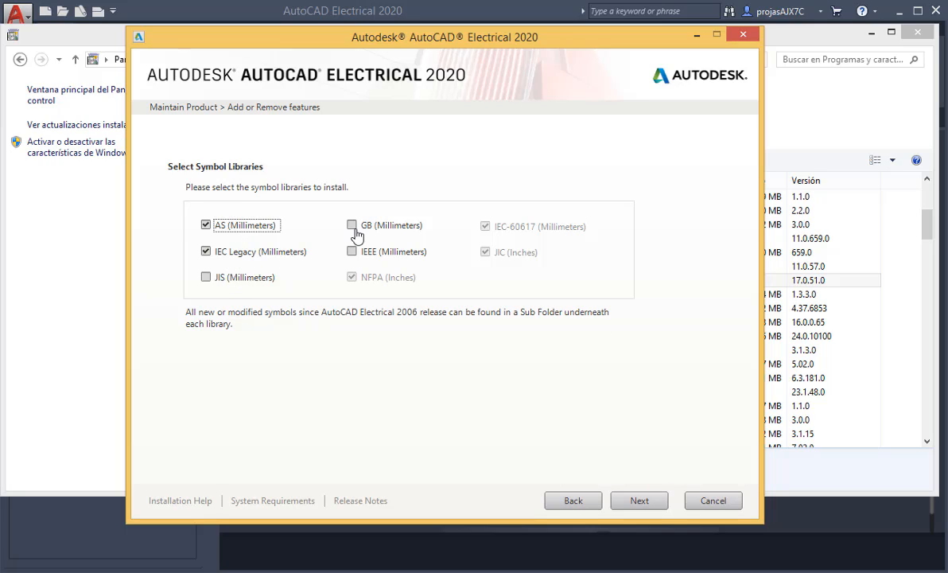
{"action": "left_click", "coordinate": [354, 229]}
{"action": "left_click", "coordinate": [353, 253]}
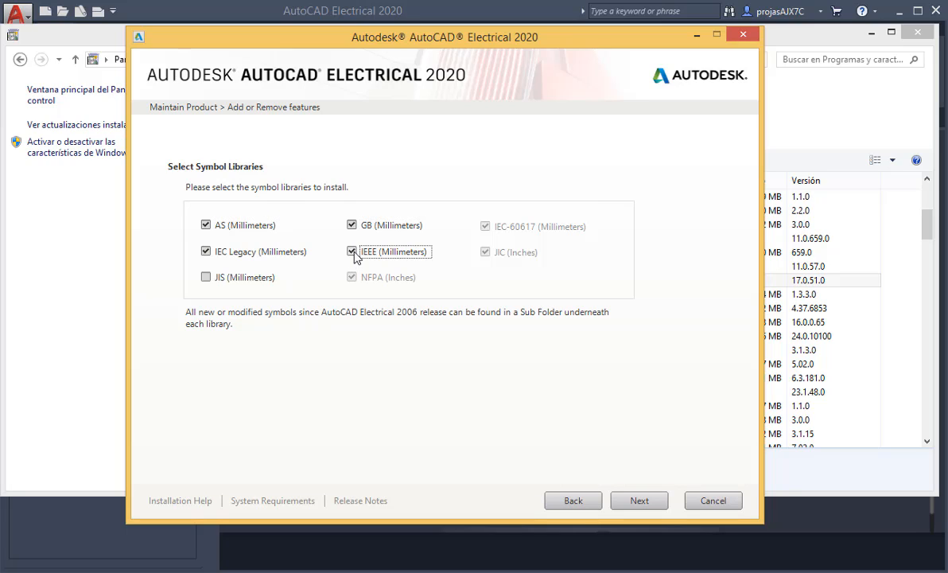
{"action": "left_click", "coordinate": [249, 280]}
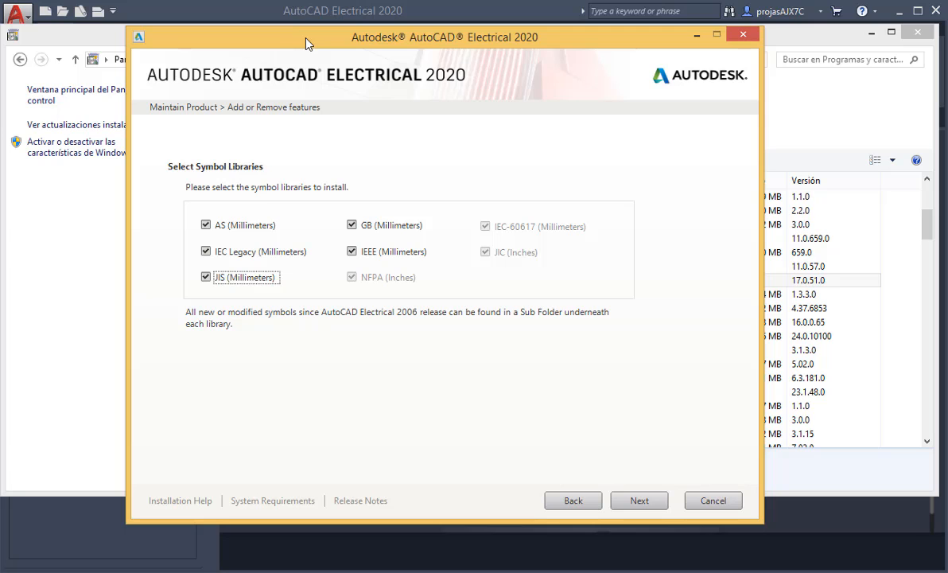
Step: Close the Programs and Features window and continue the installer to its feature list
{"action": "left_click_drag", "start_coordinate": [309, 44], "coordinate": [386, 44]}
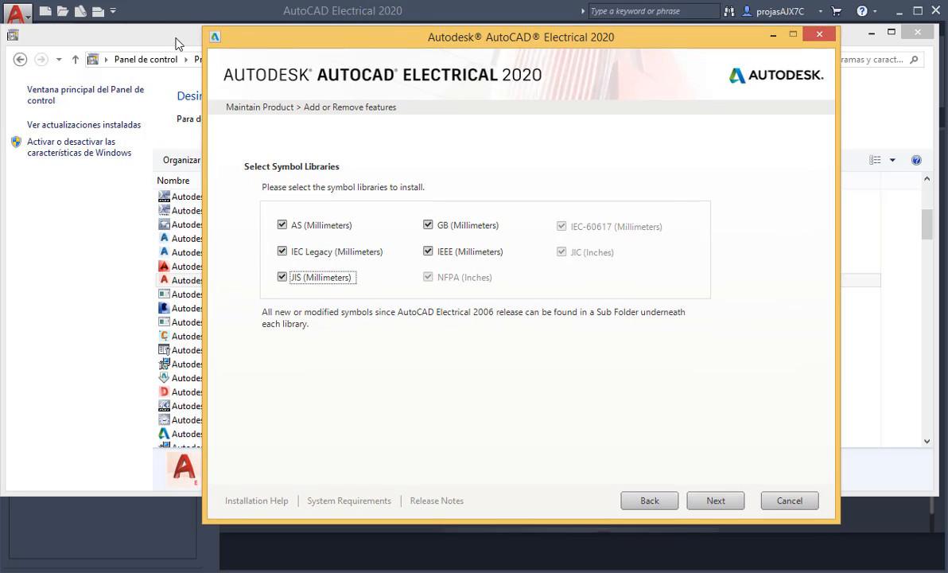
{"action": "left_click", "coordinate": [179, 44]}
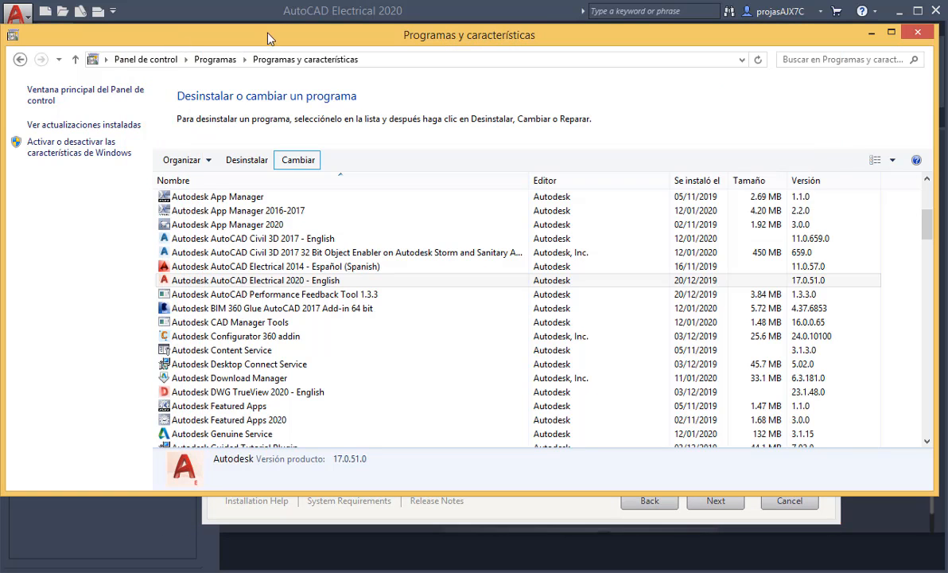
{"action": "left_click", "coordinate": [918, 35]}
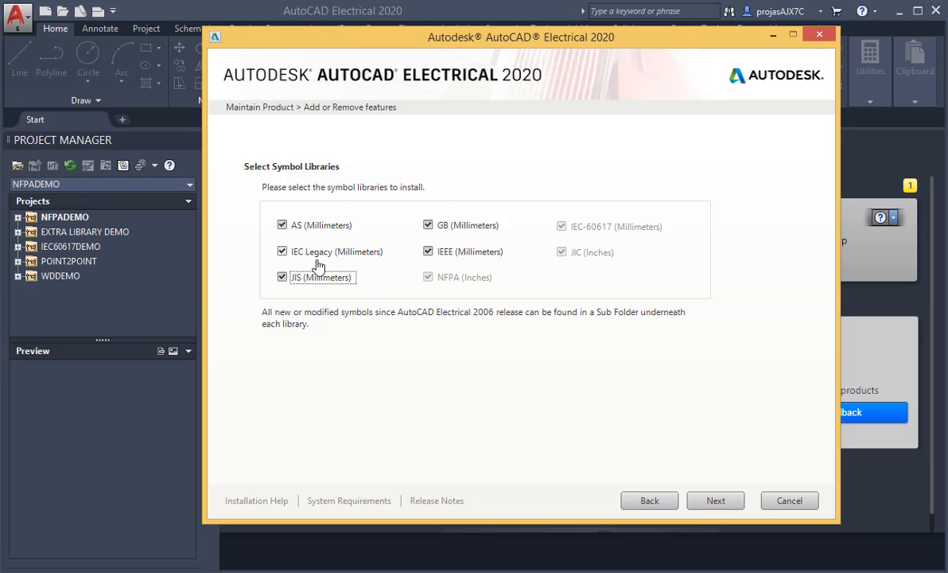
{"action": "left_click", "coordinate": [729, 506]}
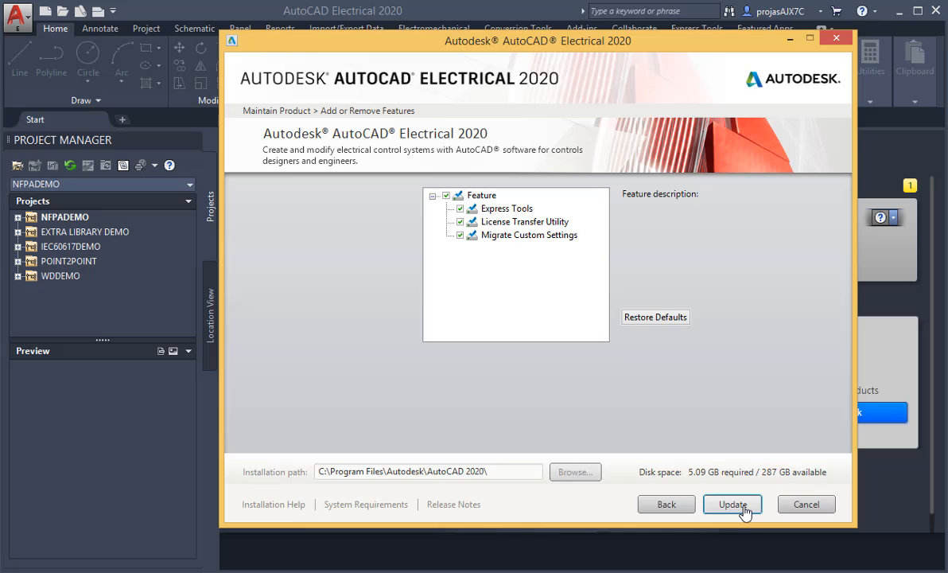
Step: Start the update with the listed features, close the running AutoCAD Electrical, and agree to proceed with the installation
{"action": "left_click", "coordinate": [742, 508]}
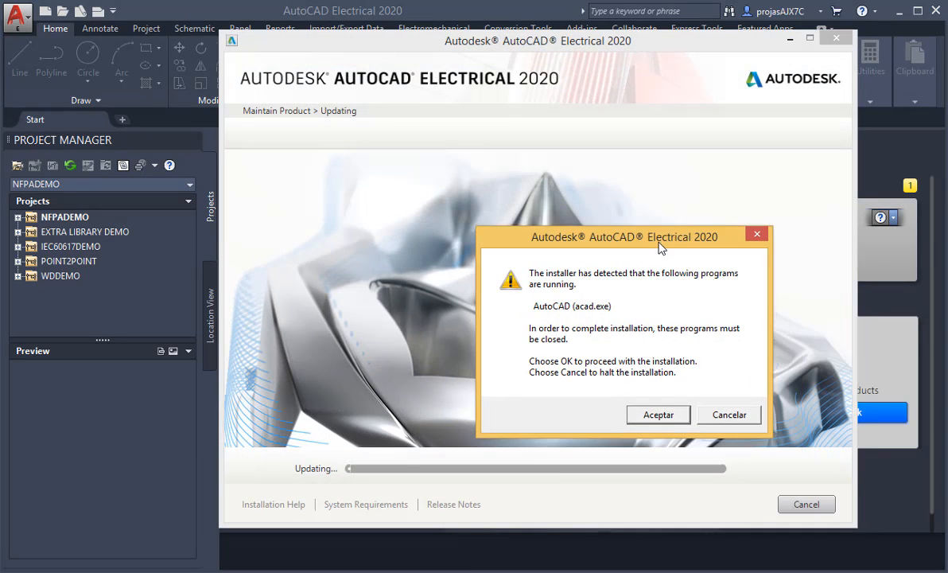
{"action": "left_click_drag", "start_coordinate": [659, 247], "coordinate": [547, 149]}
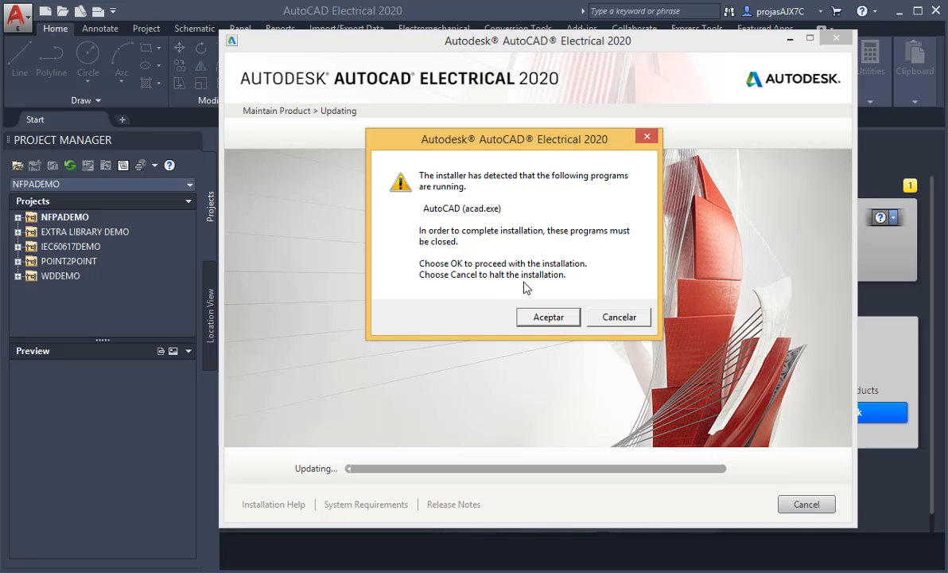
{"action": "left_click", "coordinate": [887, 9]}
{"action": "left_click", "coordinate": [936, 11]}
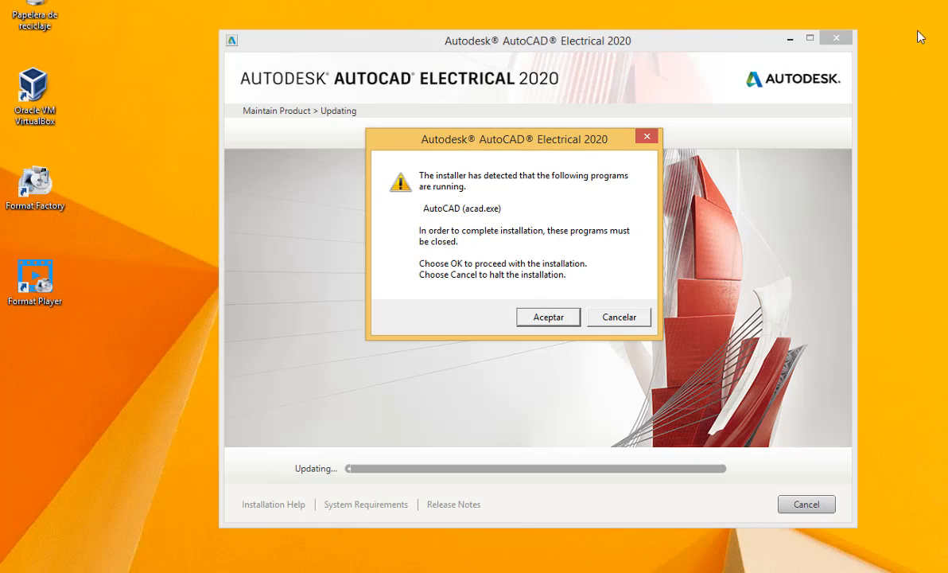
{"action": "left_click_drag", "start_coordinate": [579, 143], "coordinate": [568, 125]}
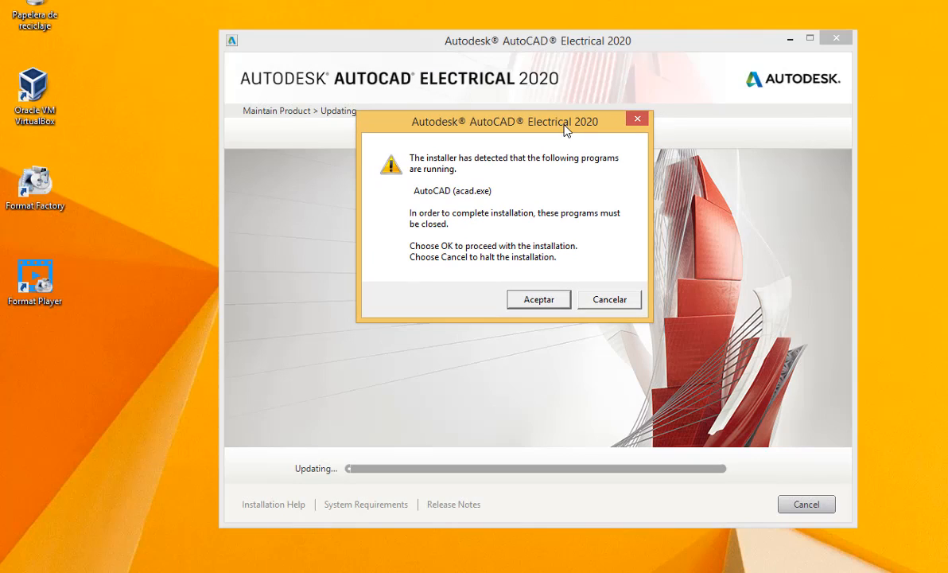
{"action": "left_click", "coordinate": [539, 301]}
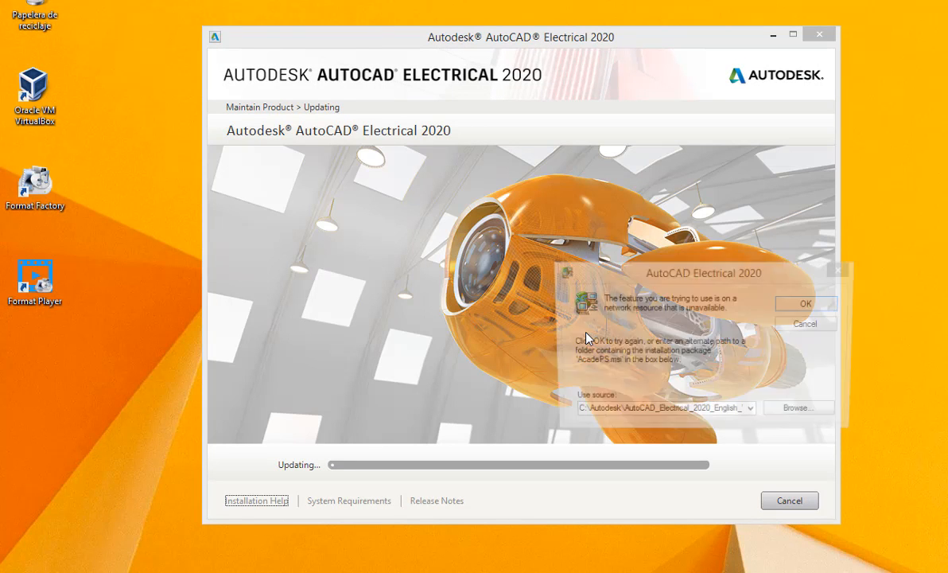
Step: Switch to File Explorer and check the Autodesk folder on drive C for the installation source the installer requests
{"action": "left_click_drag", "start_coordinate": [665, 280], "coordinate": [478, 152]}
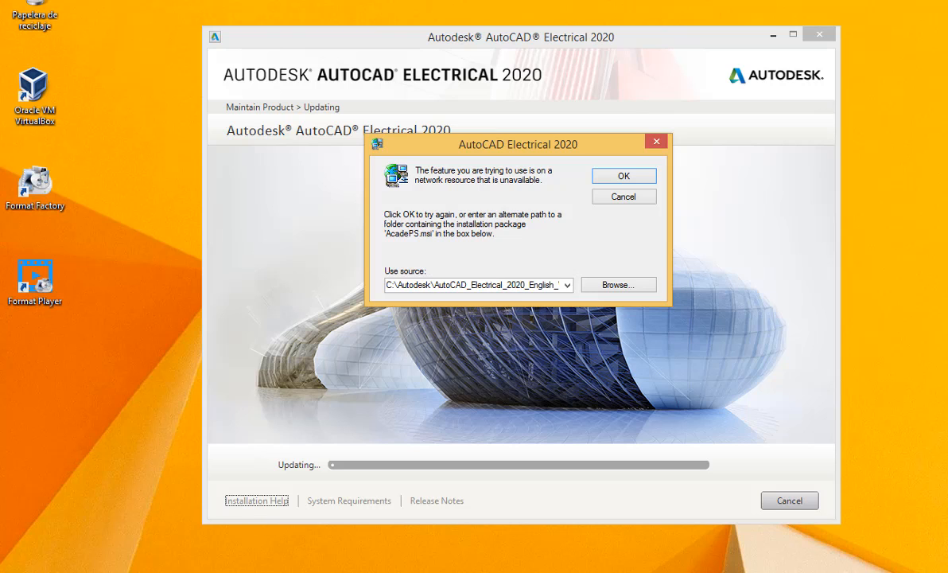
{"action": "key", "text": "alt+Tab"}
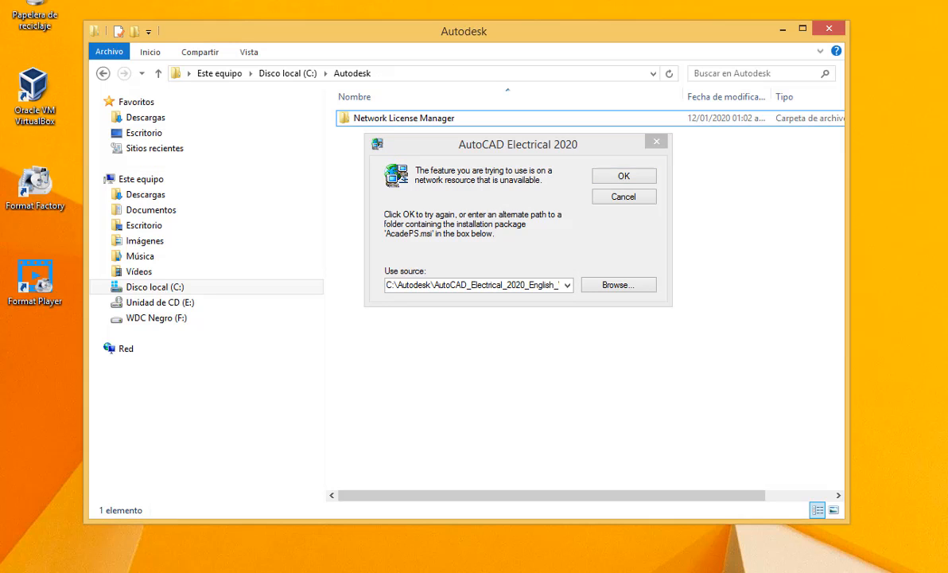
{"action": "left_click", "coordinate": [484, 191]}
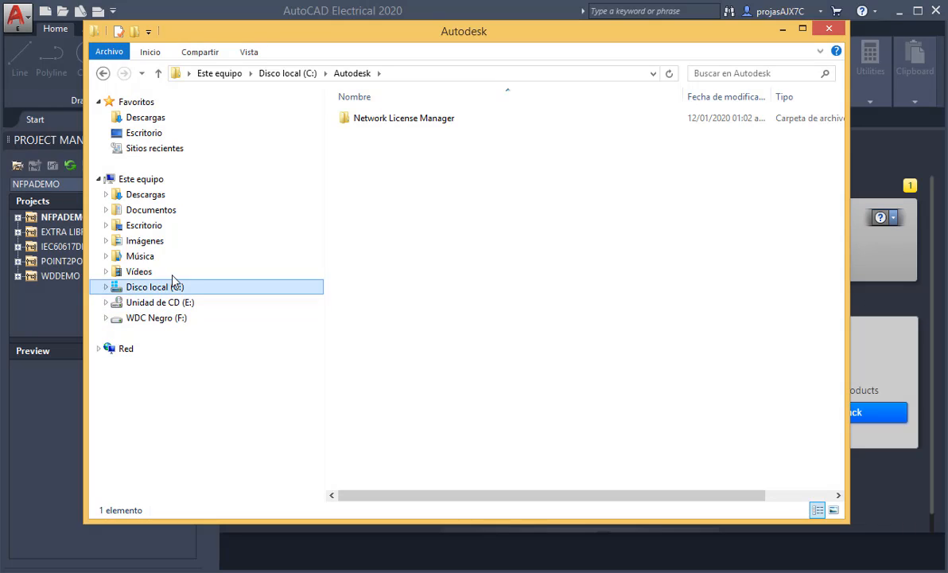
Step: Move the AutoCAD_Electrical_2020_English_Win_64bit_dlm folder from the Imágenes folder into the Autodesk folder on drive C
{"action": "left_click", "coordinate": [174, 243]}
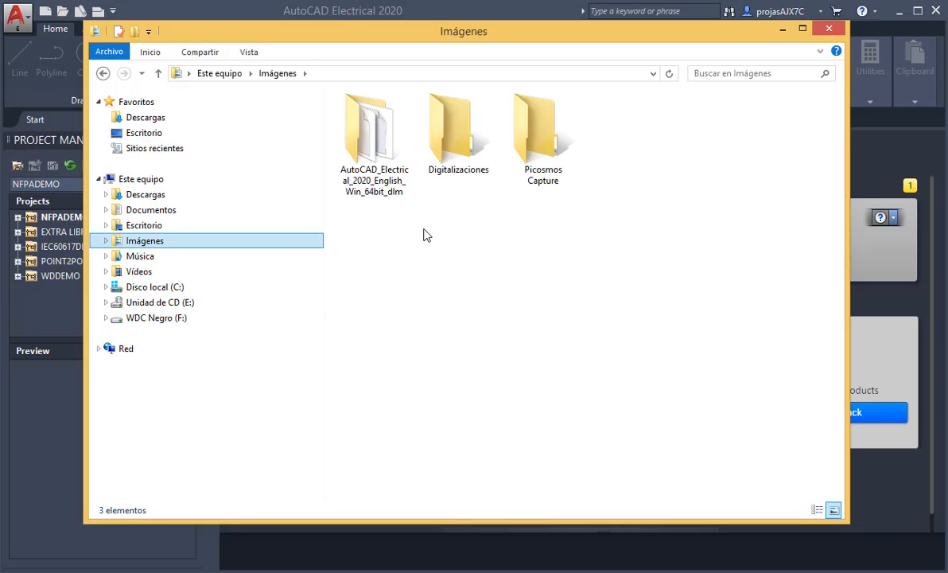
{"action": "left_click", "coordinate": [109, 289]}
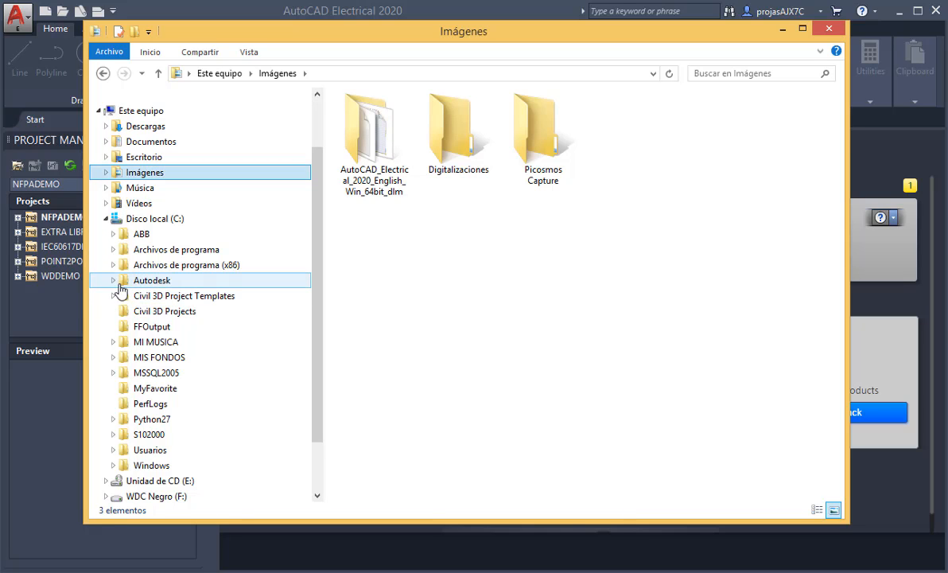
{"action": "left_click", "coordinate": [117, 285]}
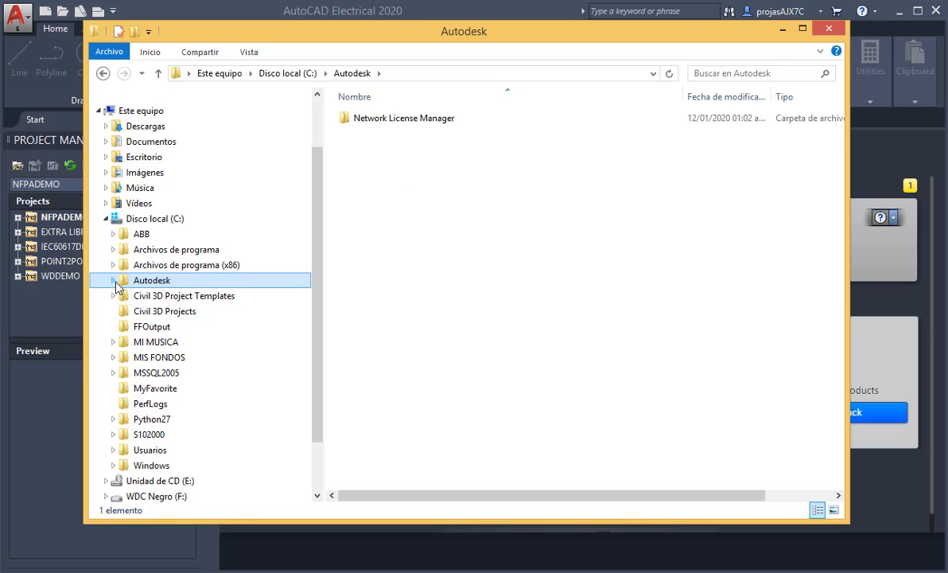
{"action": "left_click", "coordinate": [114, 281]}
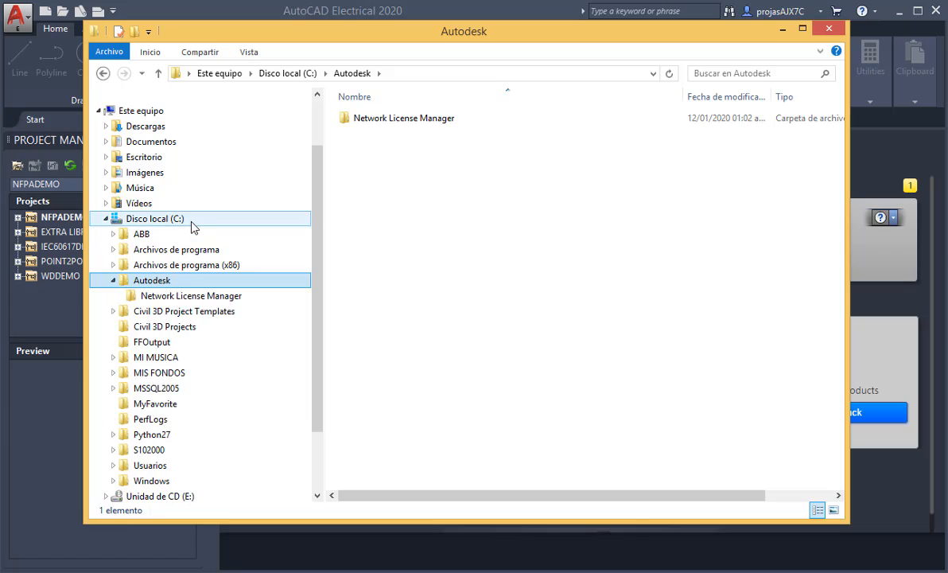
{"action": "left_click", "coordinate": [159, 176]}
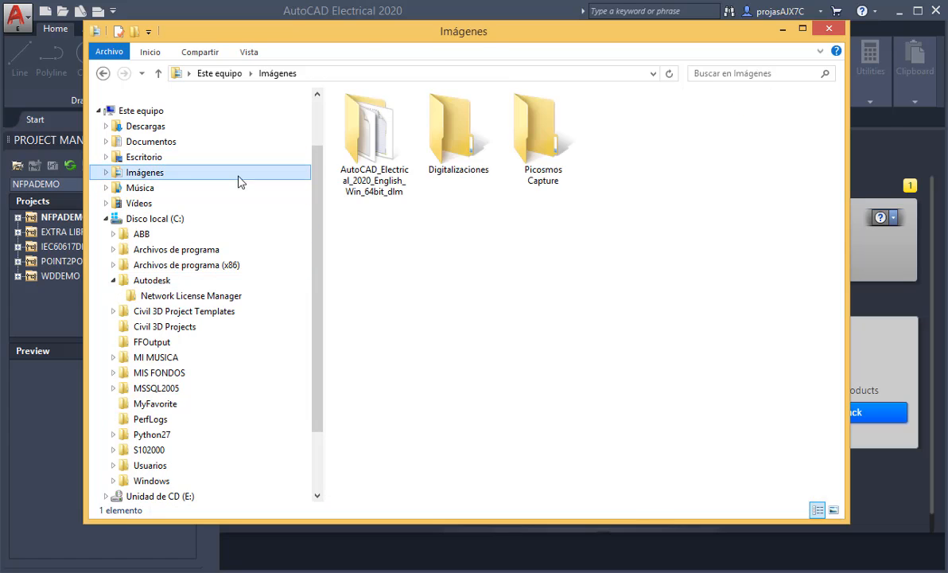
{"action": "left_click", "coordinate": [378, 145]}
{"action": "left_click_drag", "start_coordinate": [379, 146], "coordinate": [276, 280]}
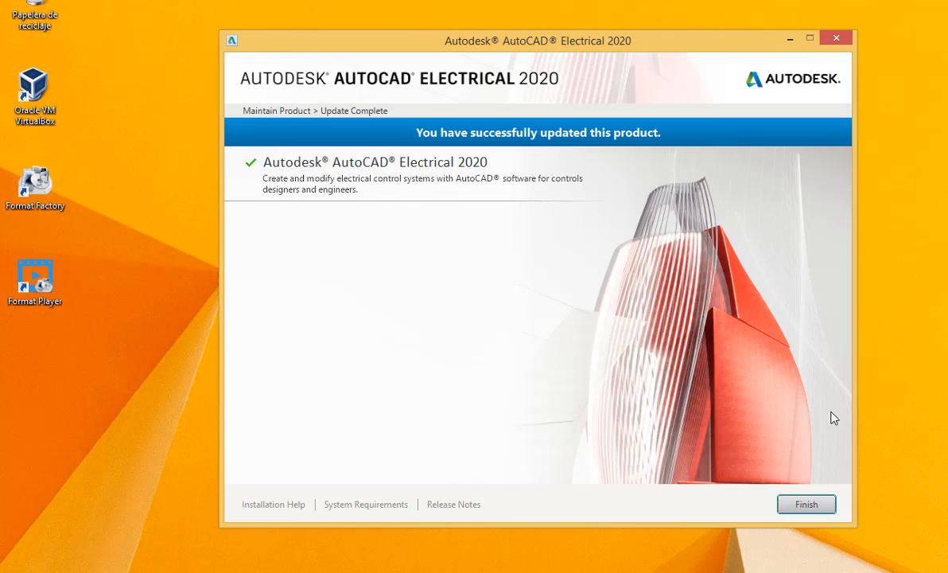
Step: Finish the completed product update and launch AutoCAD Electrical 2020 again
{"action": "left_click", "coordinate": [807, 509]}
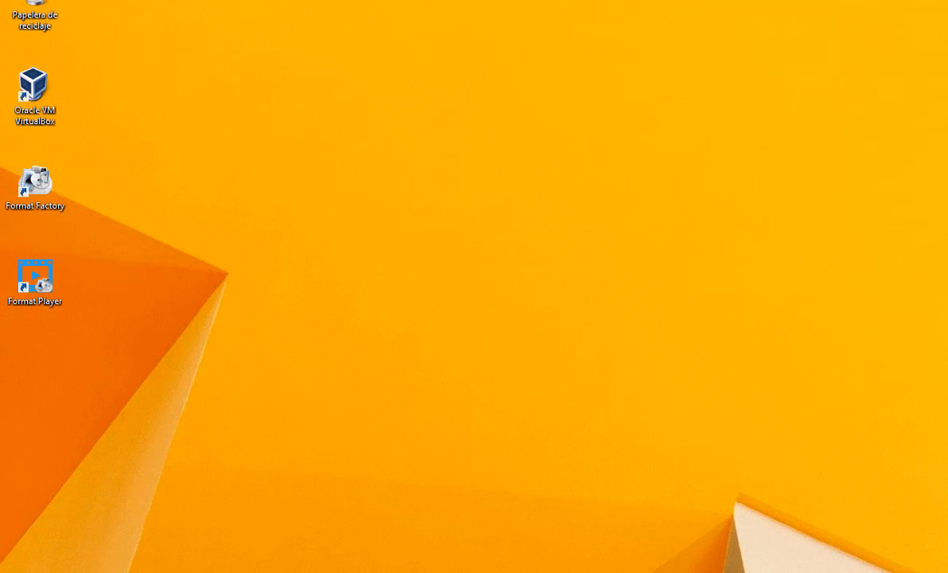
{"action": "key", "text": "super"}
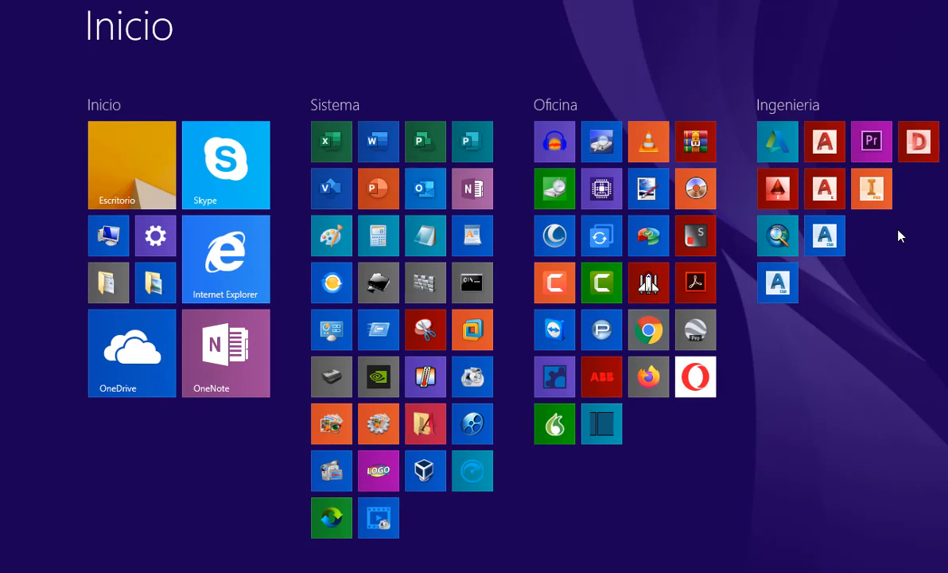
{"action": "left_click", "coordinate": [832, 205]}
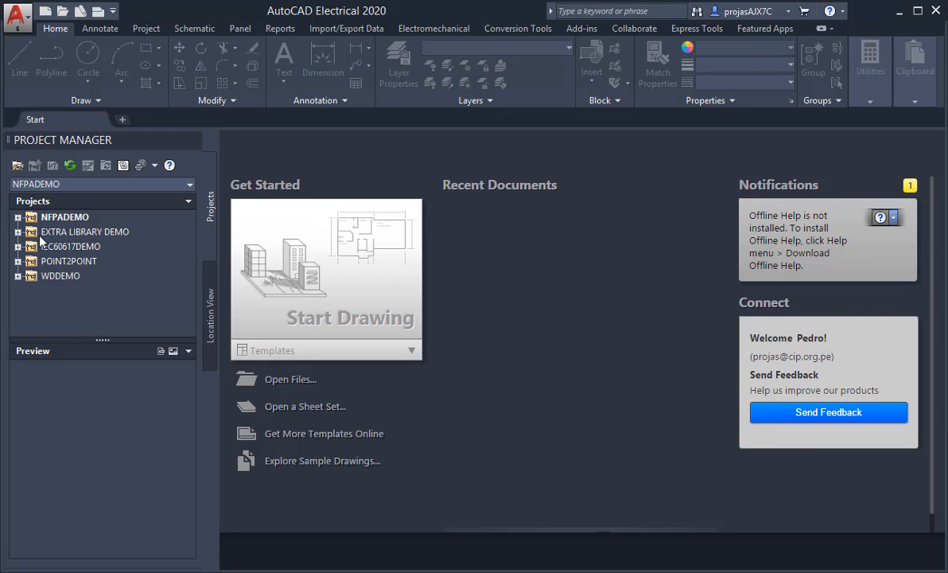
Step: Open the Gbdemo project file from the GbDemo folder under Proj in the Project Manager
{"action": "left_click", "coordinate": [17, 167]}
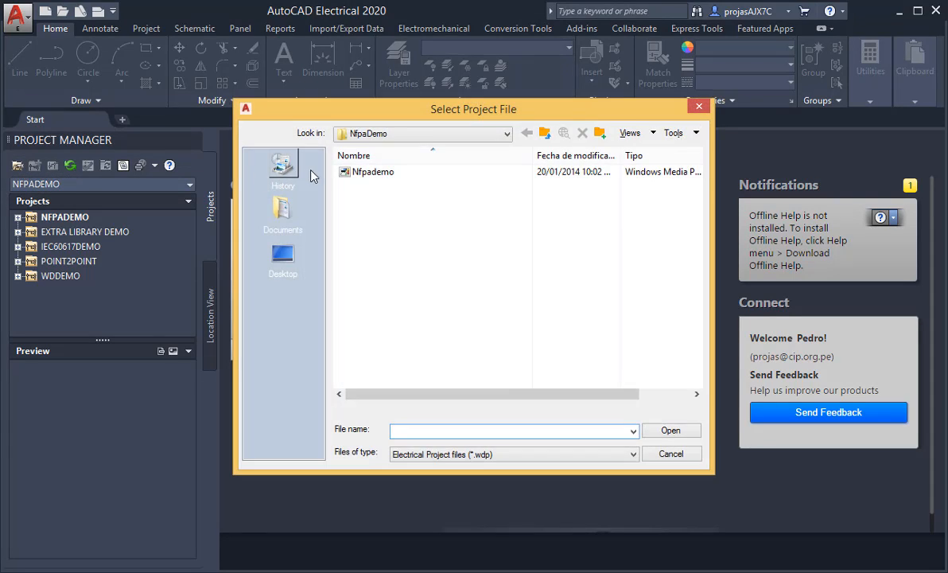
{"action": "left_click", "coordinate": [548, 135]}
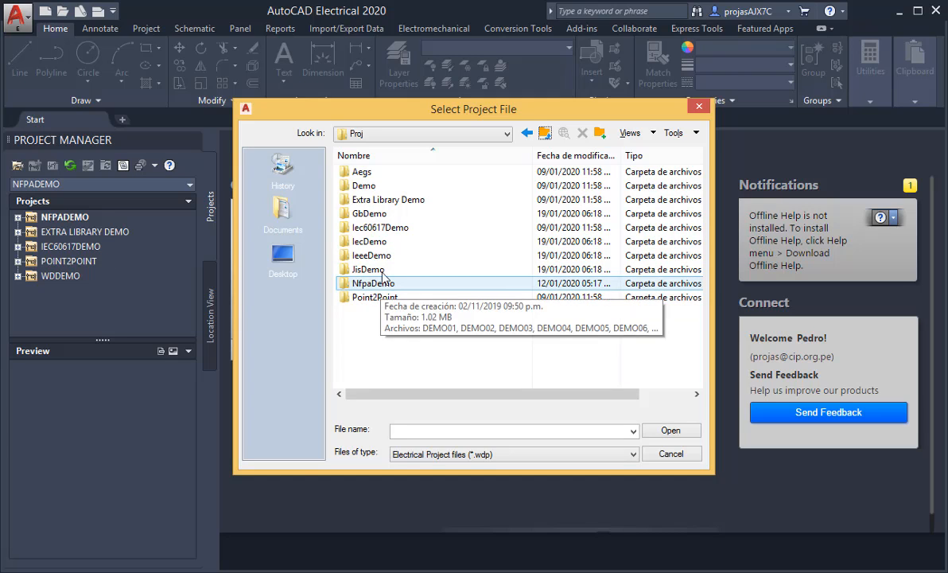
{"action": "double_click", "coordinate": [377, 216]}
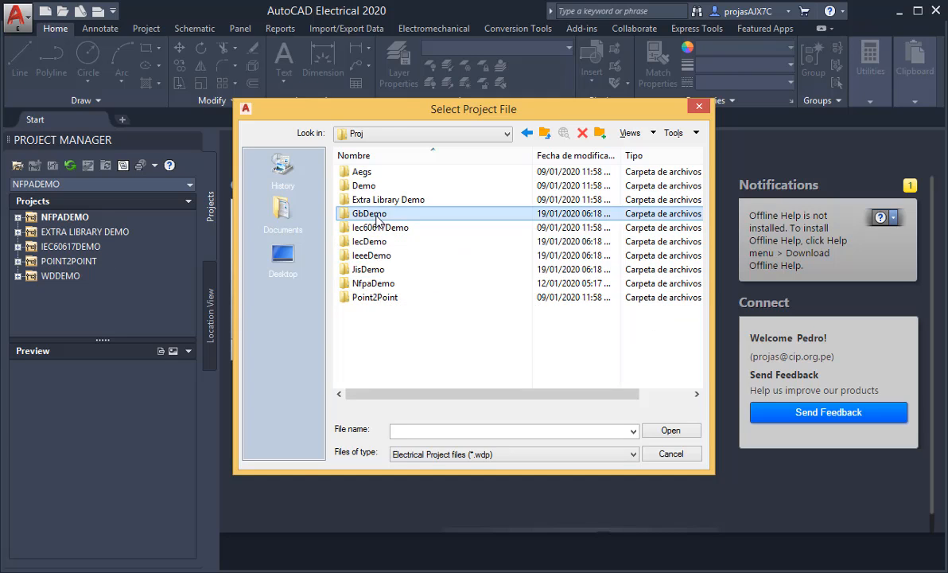
{"action": "left_click", "coordinate": [375, 195]}
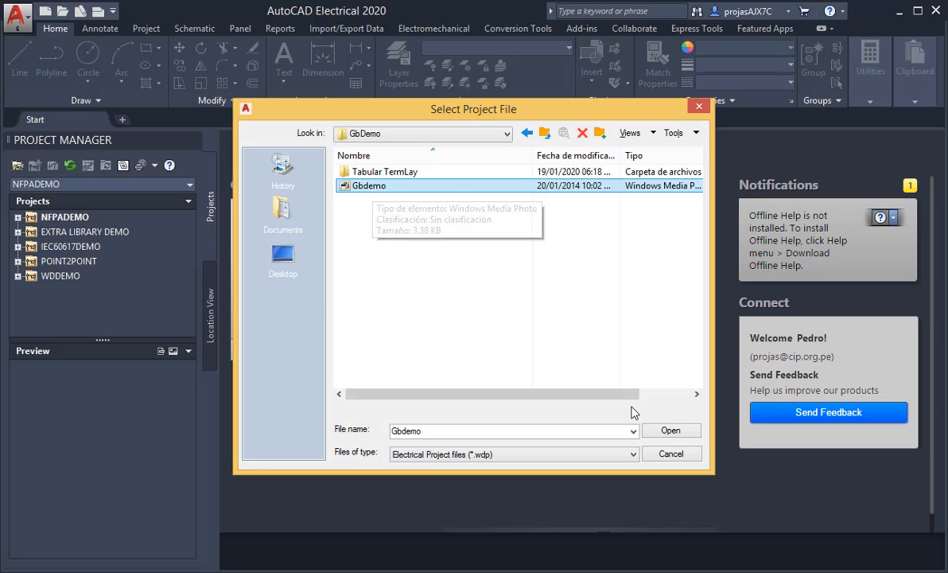
{"action": "left_click", "coordinate": [683, 432]}
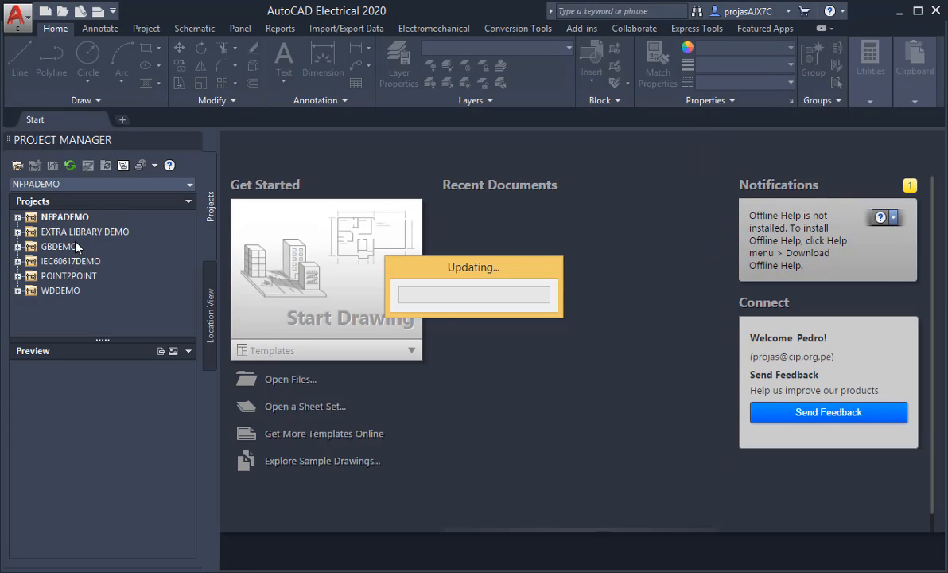